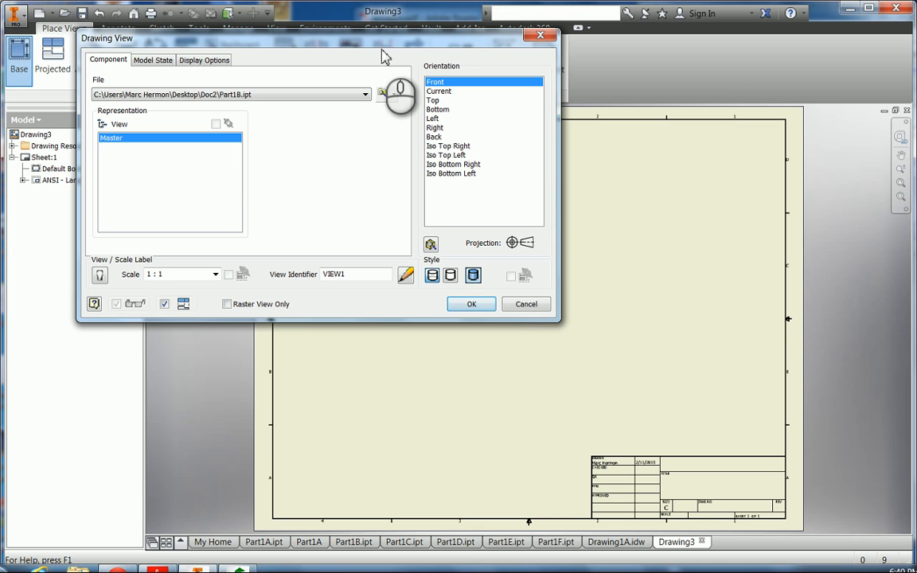
Place a front base view of Part1B.ipt at 3:1 scale in the lower-left area of the sheet.
left_click_drag(382, 41, 309, 34)
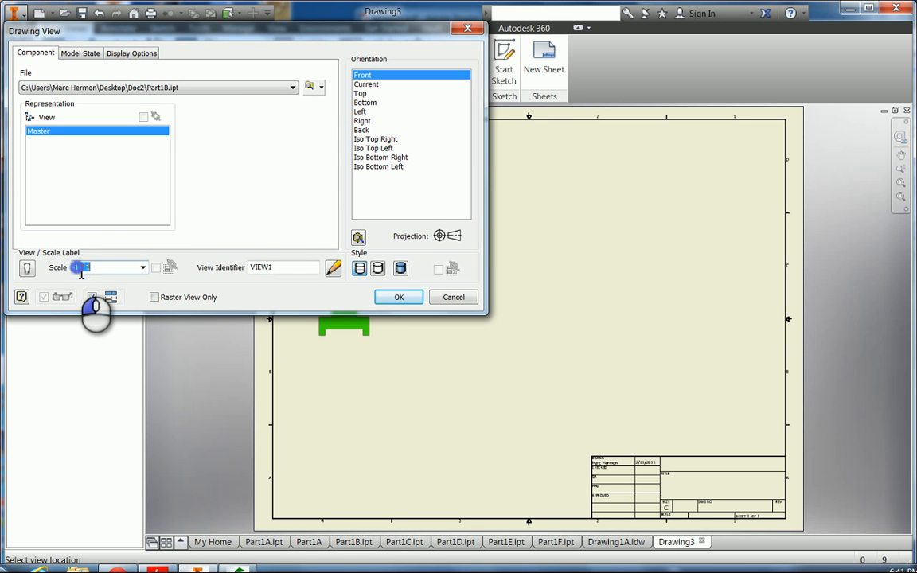
double_click(81, 269)
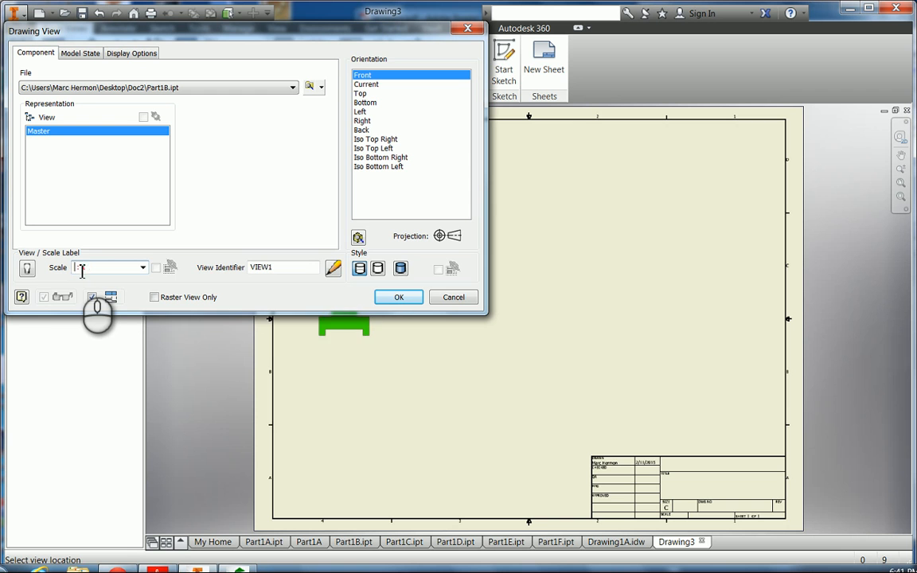
type("3")
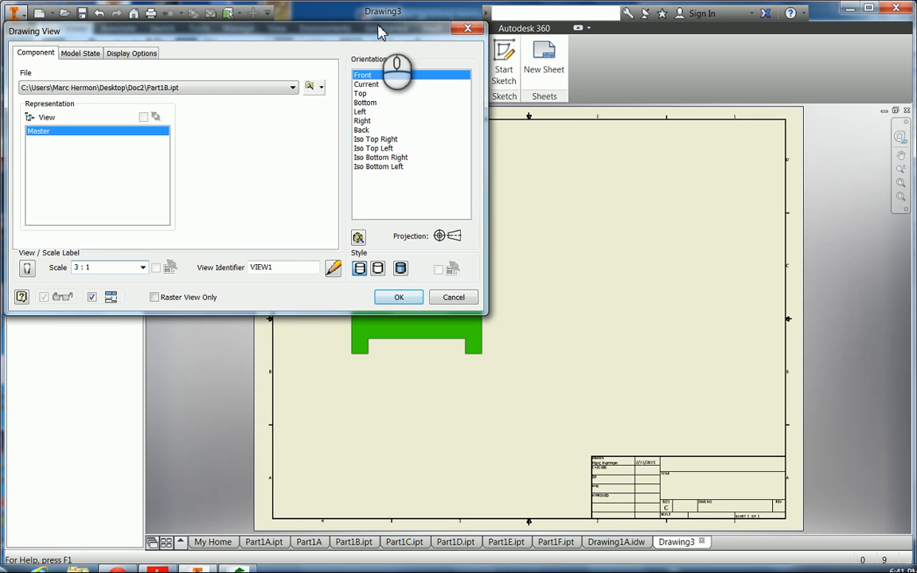
mouse_move(378, 30)
left_mouse_down()
mouse_move(242, 29)
mouse_move(196, 18)
left_mouse_up()
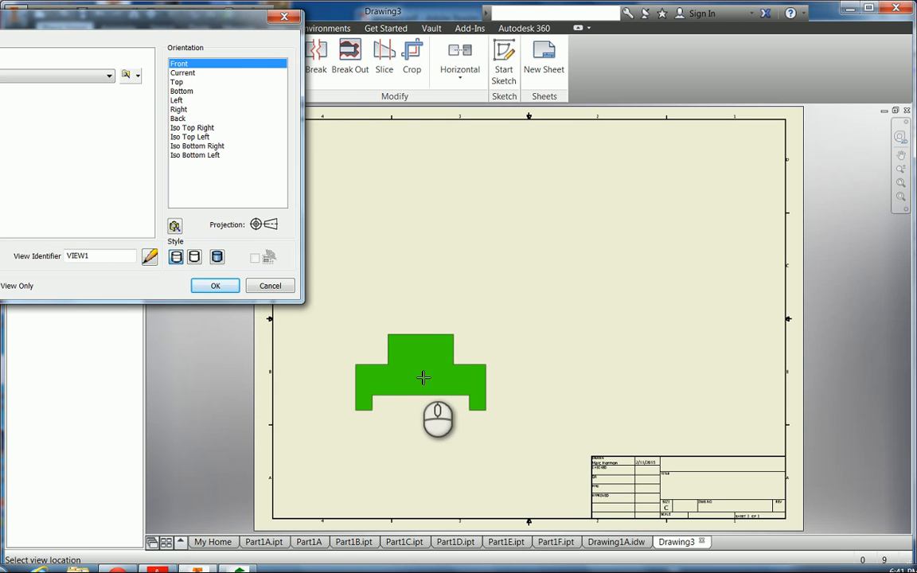
left_click(416, 371)
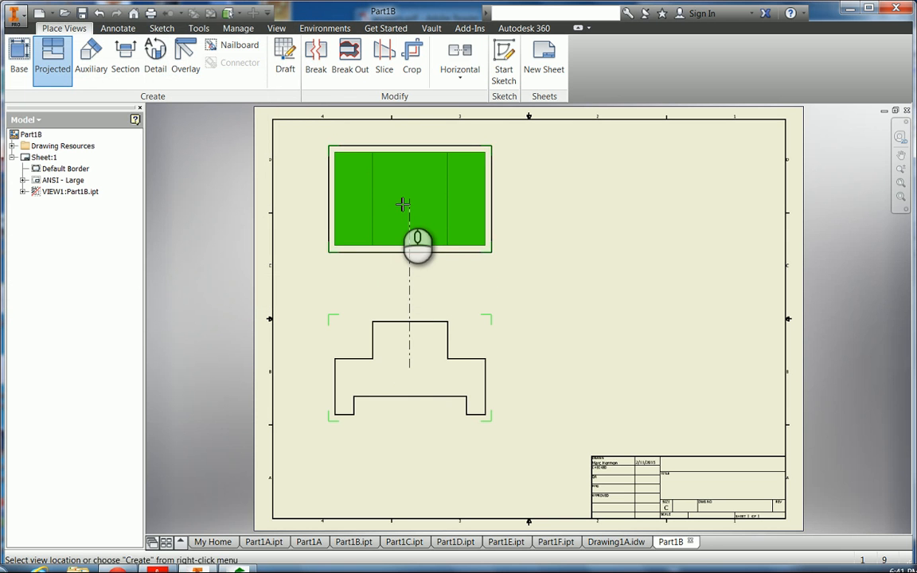
Create projected top, isometric and right-side views from the front view.
left_click(403, 204)
left_click(657, 199)
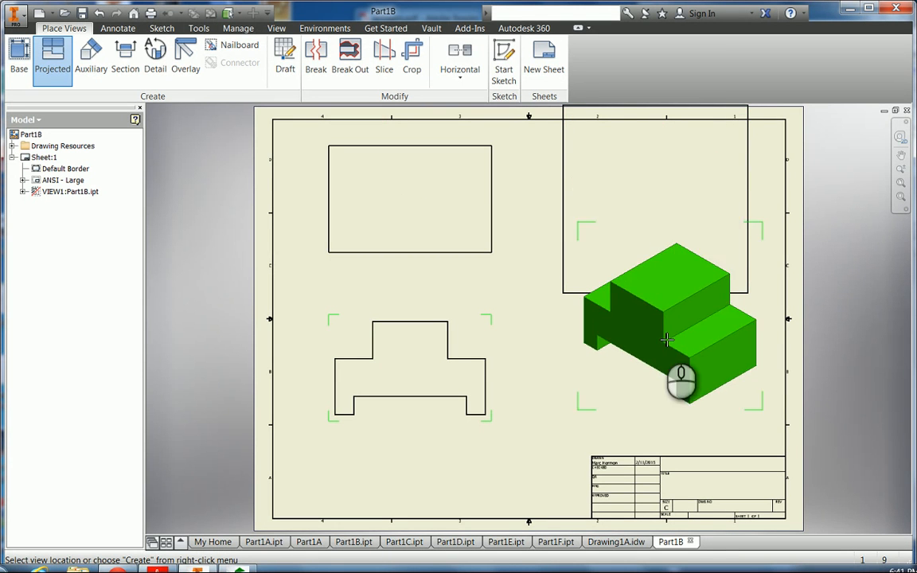
left_click(659, 355)
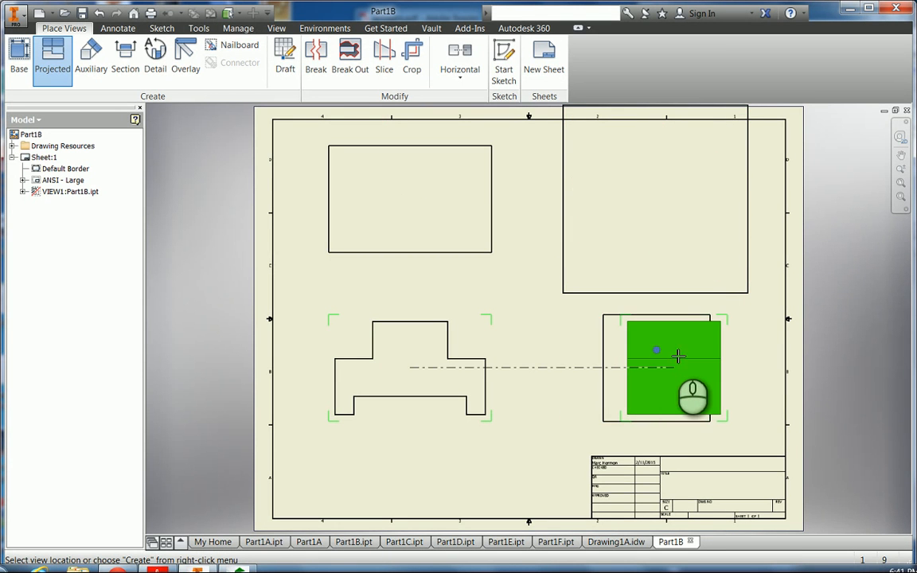
right_click(677, 355)
left_click(728, 351)
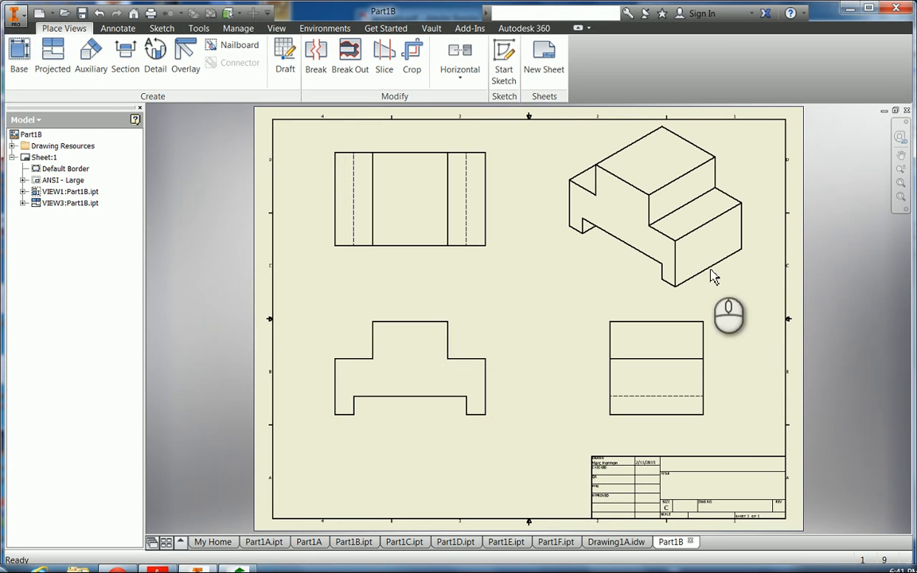
Set the isometric view's style to shaded and bring up the annotation tools.
right_click(628, 210)
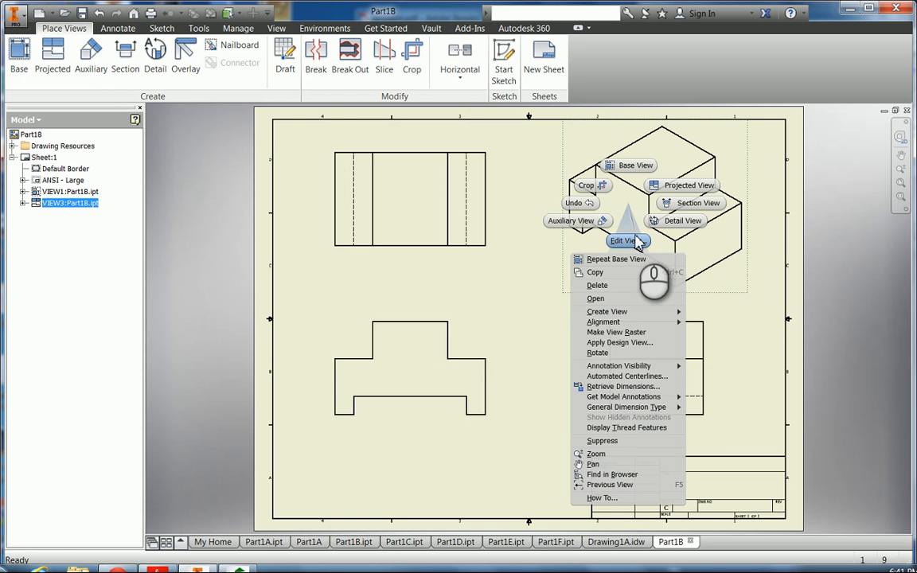
left_click(632, 241)
left_click(216, 259)
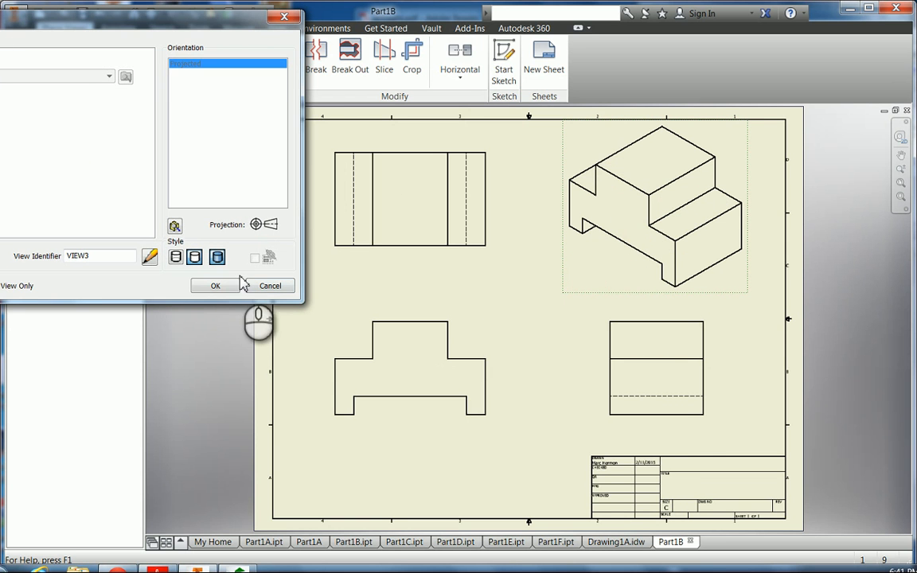
left_click(215, 286)
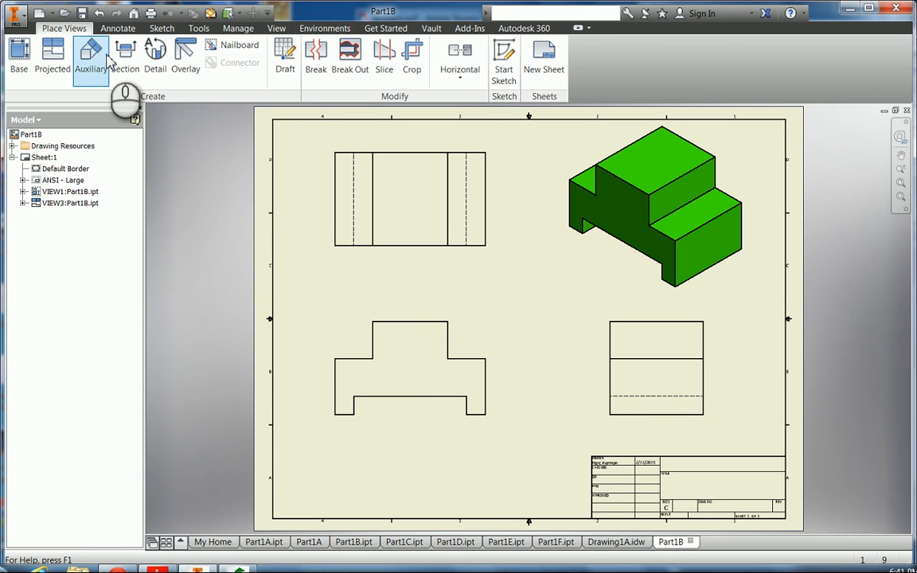
left_click(117, 28)
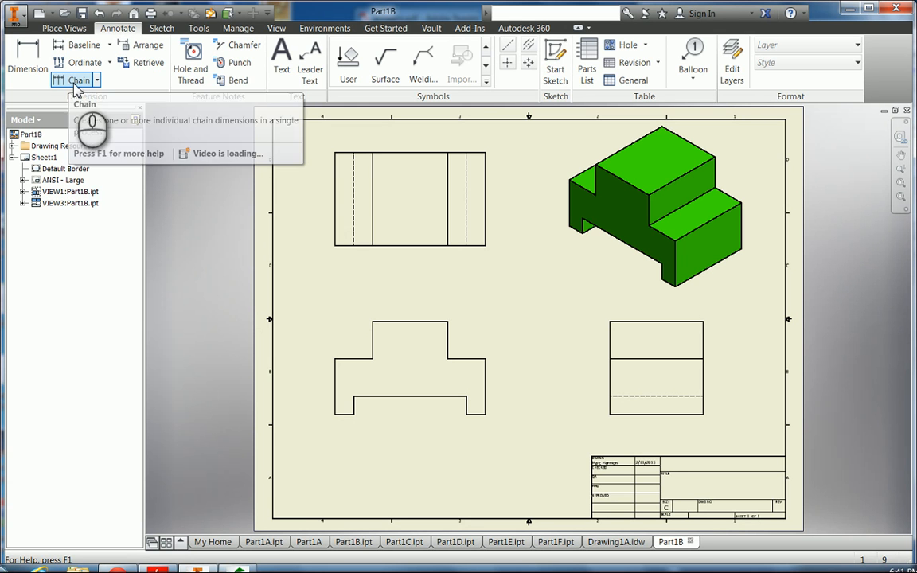
left_click(57, 46)
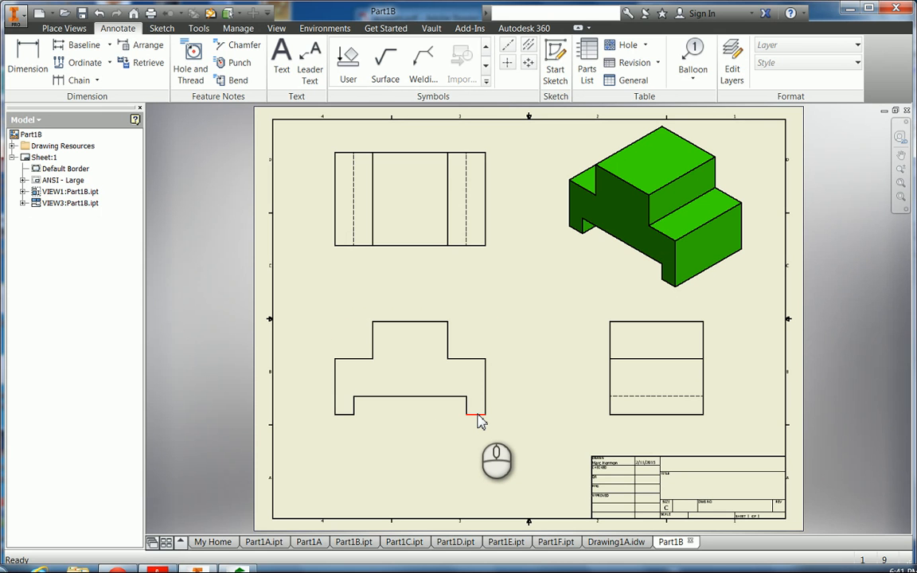
key("Escape")
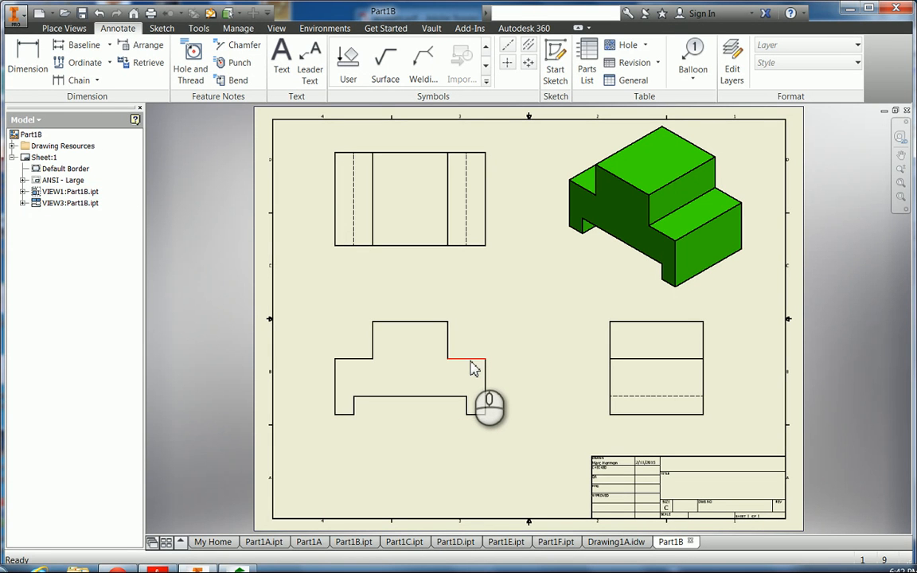
left_click(466, 406)
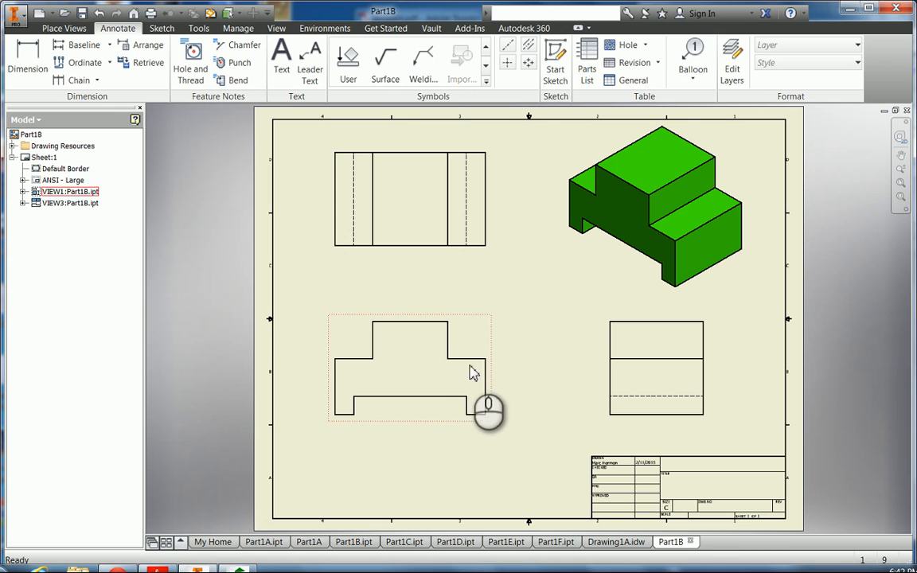
key("Escape")
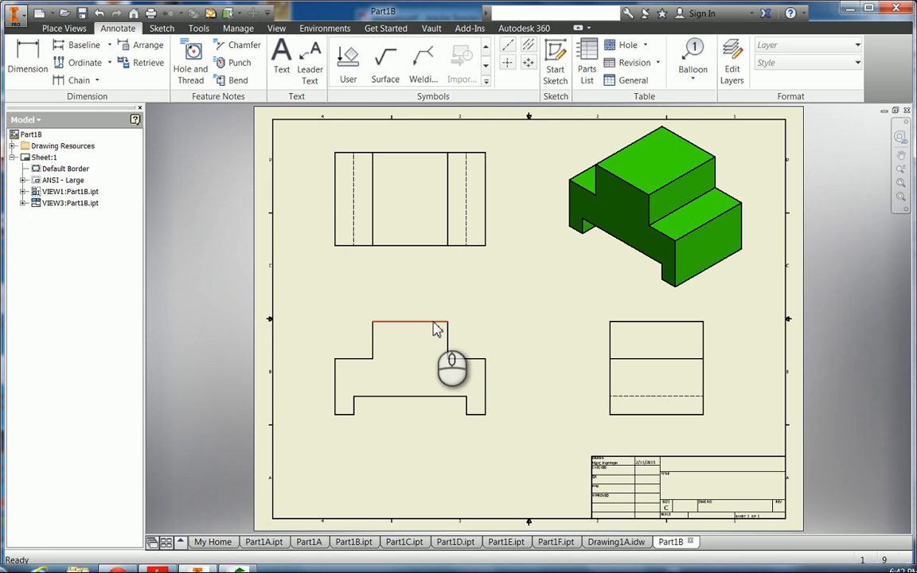
left_click(478, 428)
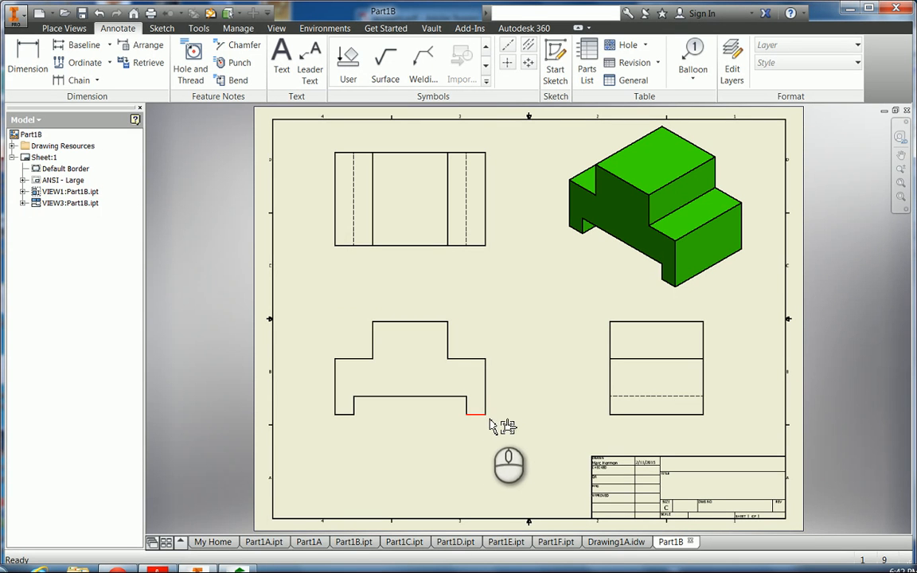
left_click(497, 422)
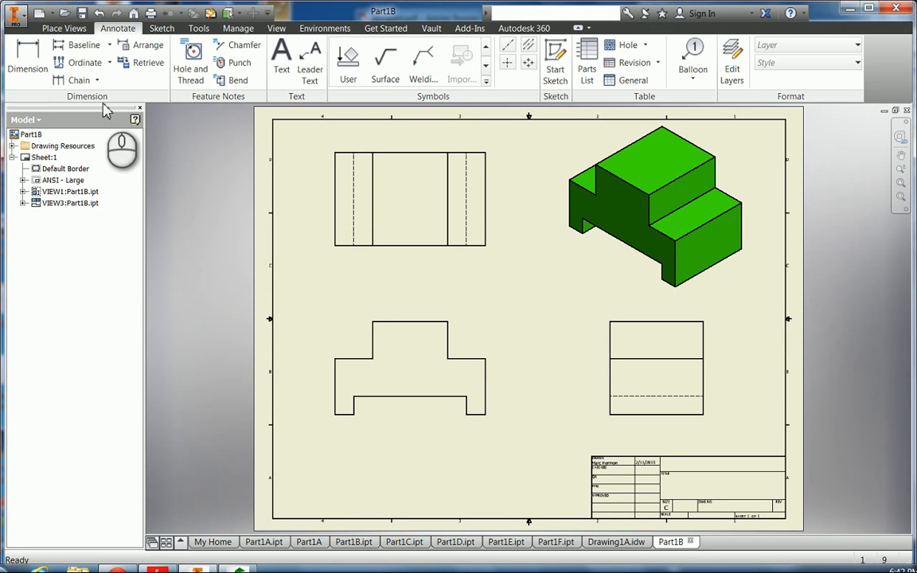
Add vertical chain dimensions right of the front view, from the foot's bottom edge through the slot's upper edge to the right shoulder.
left_click(77, 79)
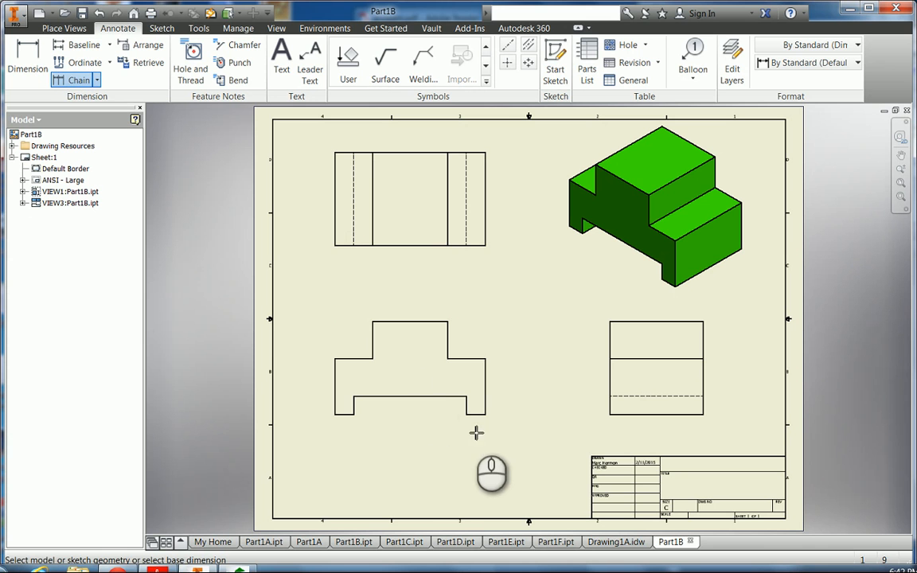
left_click(479, 415)
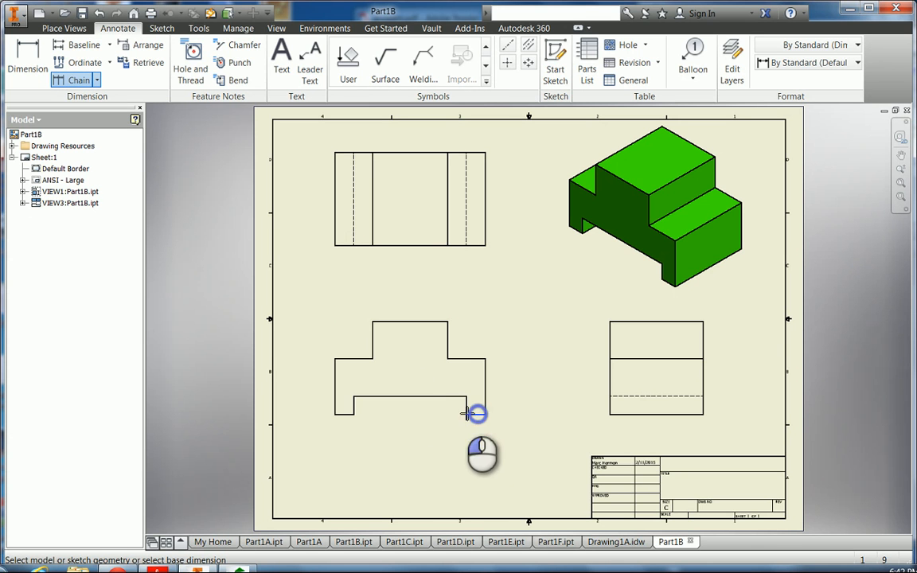
left_click(458, 397)
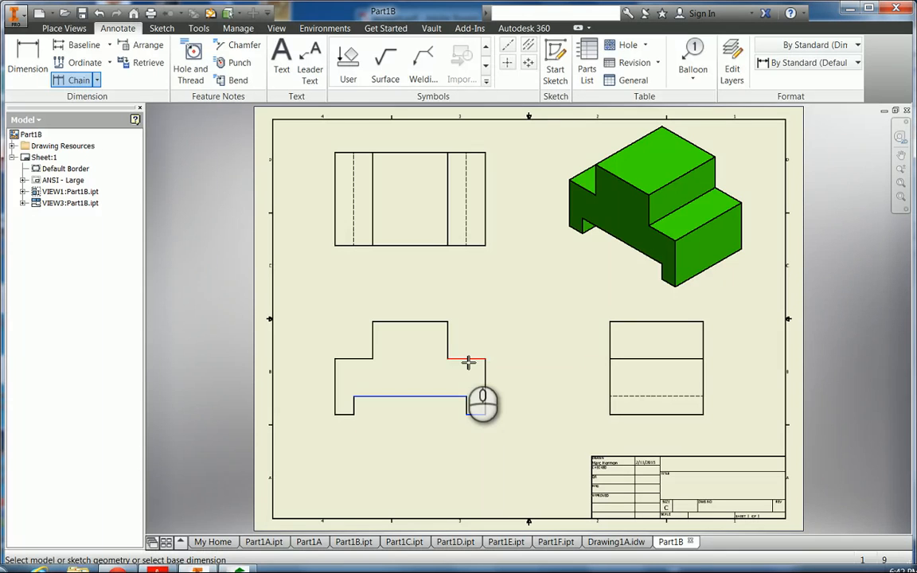
right_click(469, 352)
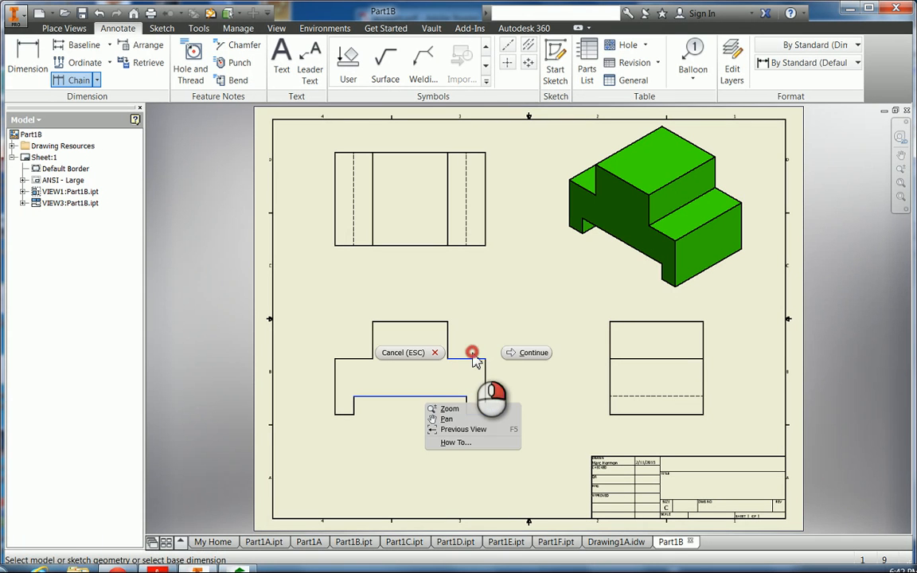
left_click(517, 351)
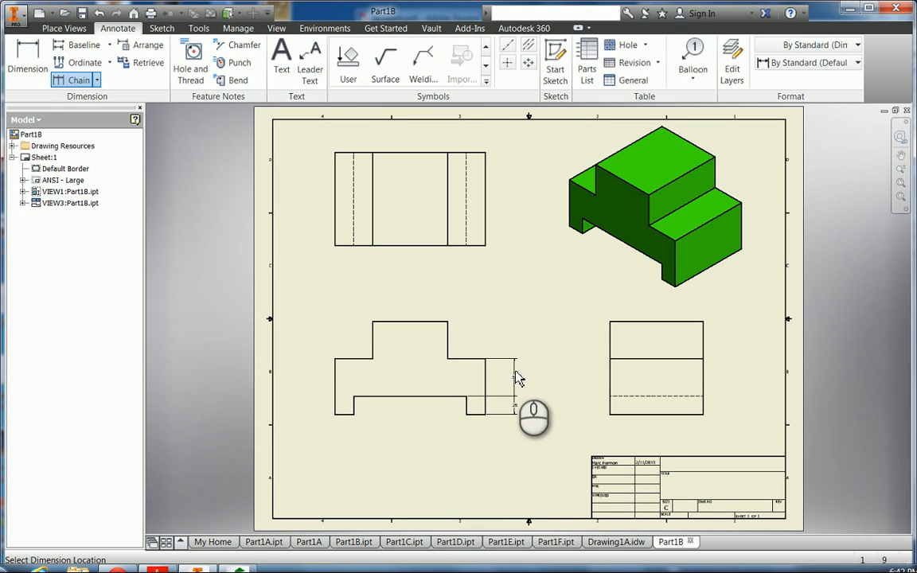
left_click(515, 374)
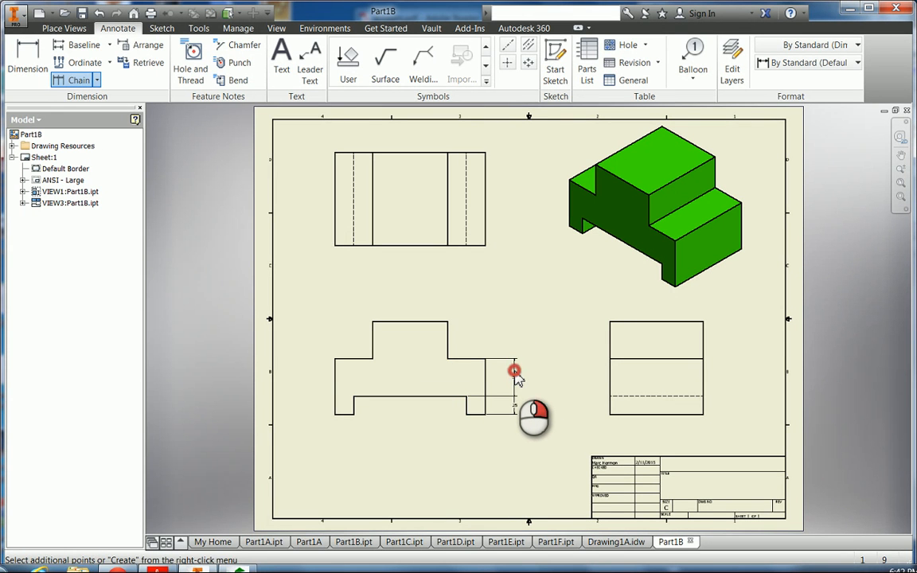
right_click(515, 374)
left_click(551, 369)
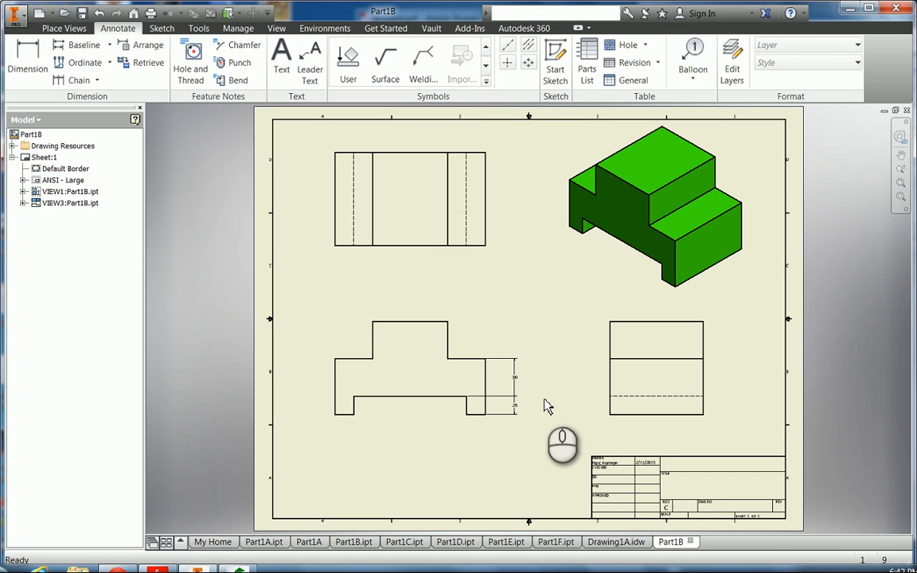
left_click(516, 390)
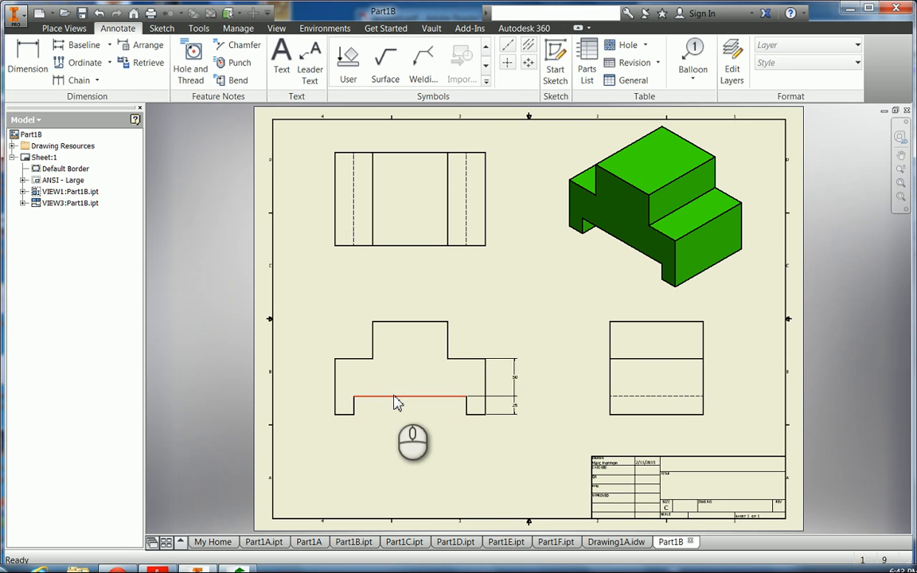
left_click(78, 79)
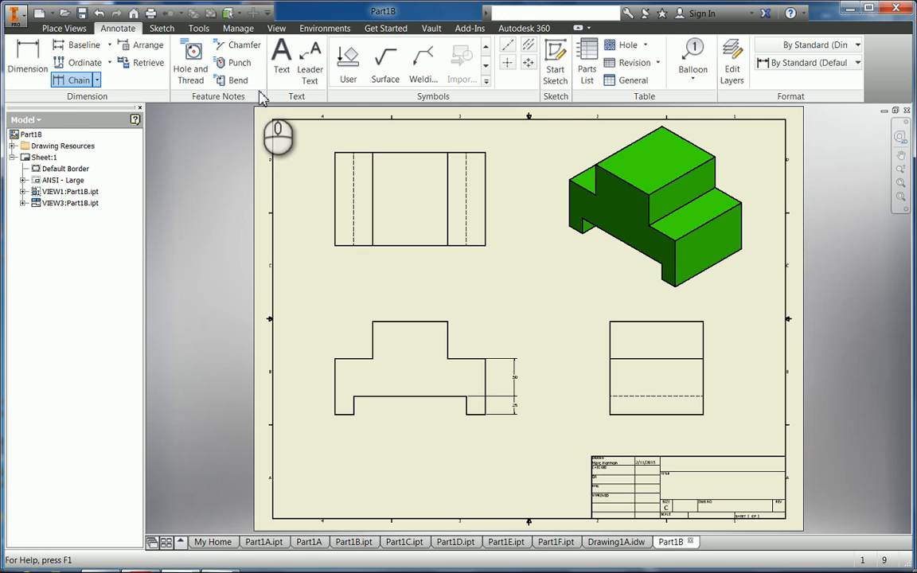
left_click(61, 82)
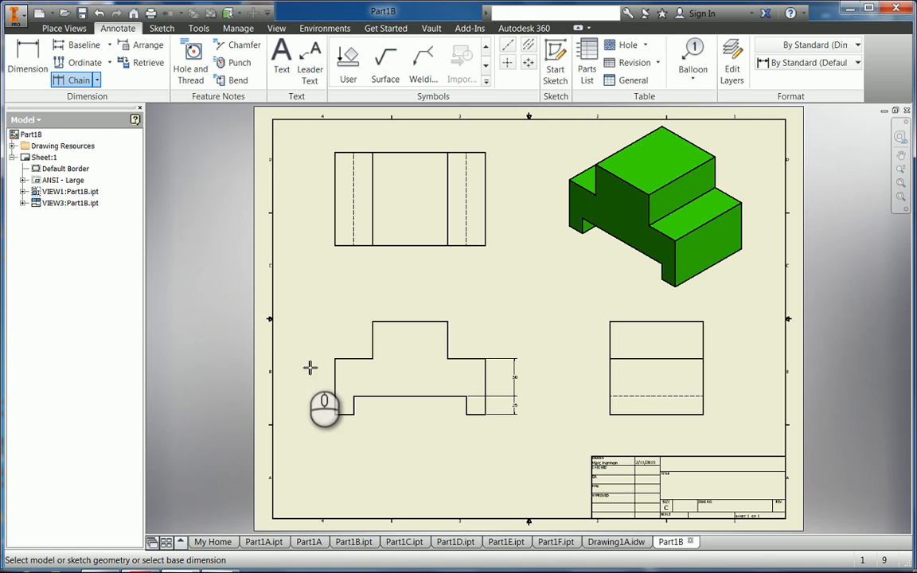
left_click(336, 410)
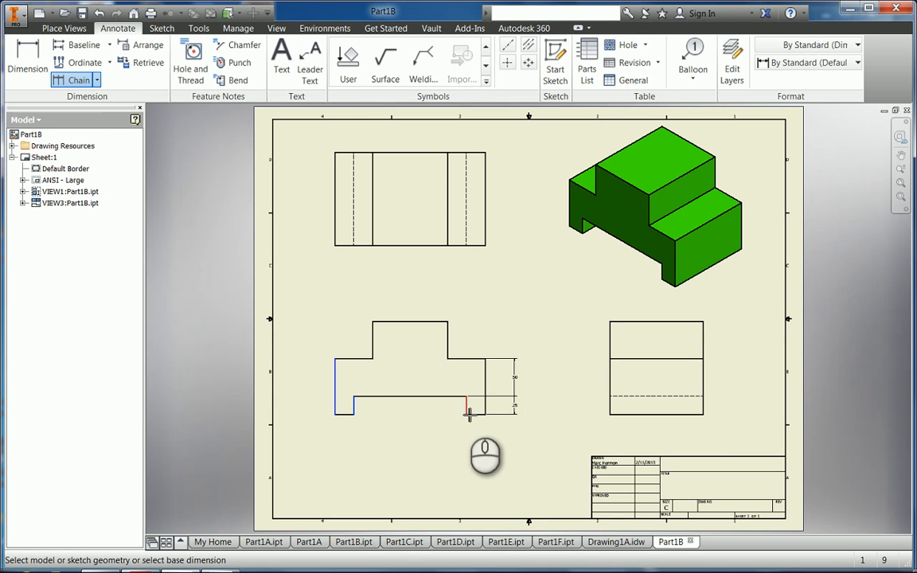
right_click(458, 414)
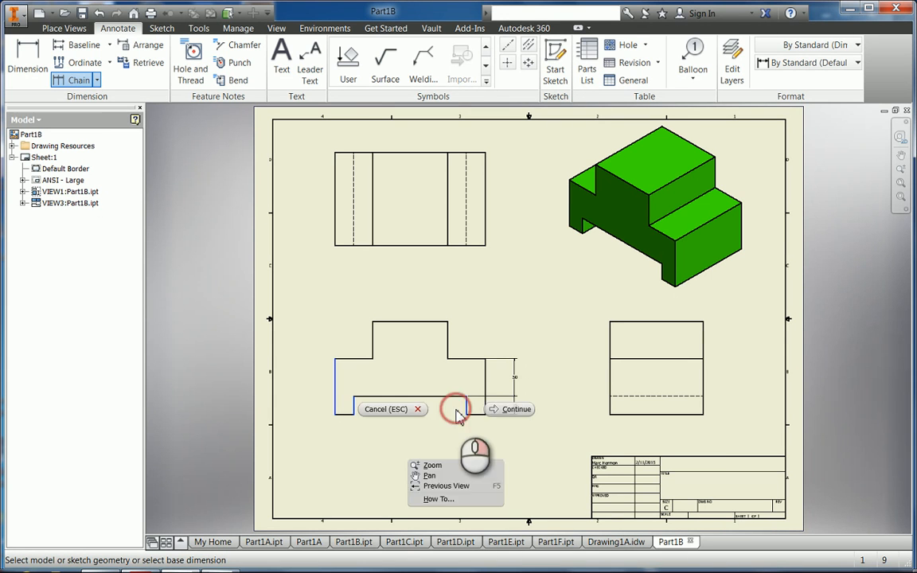
left_click(494, 405)
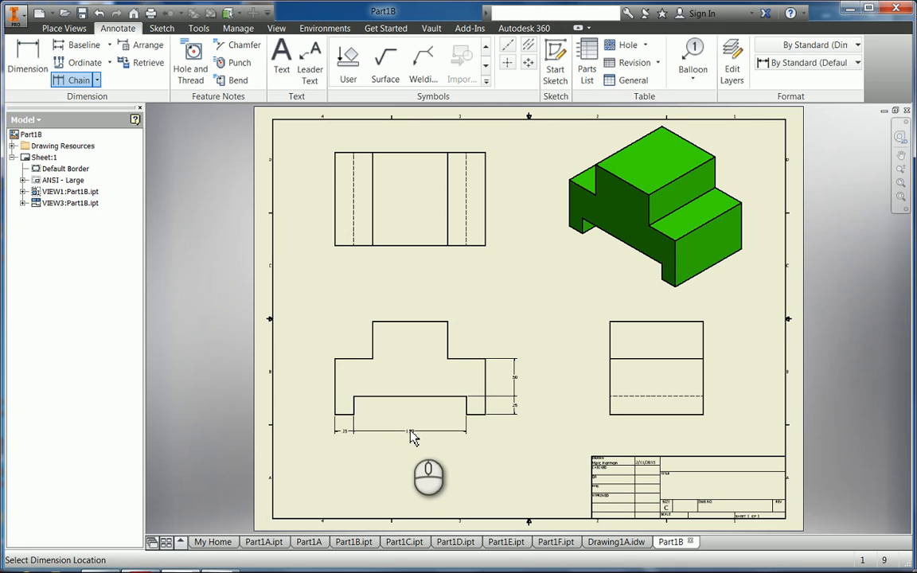
left_click(409, 433)
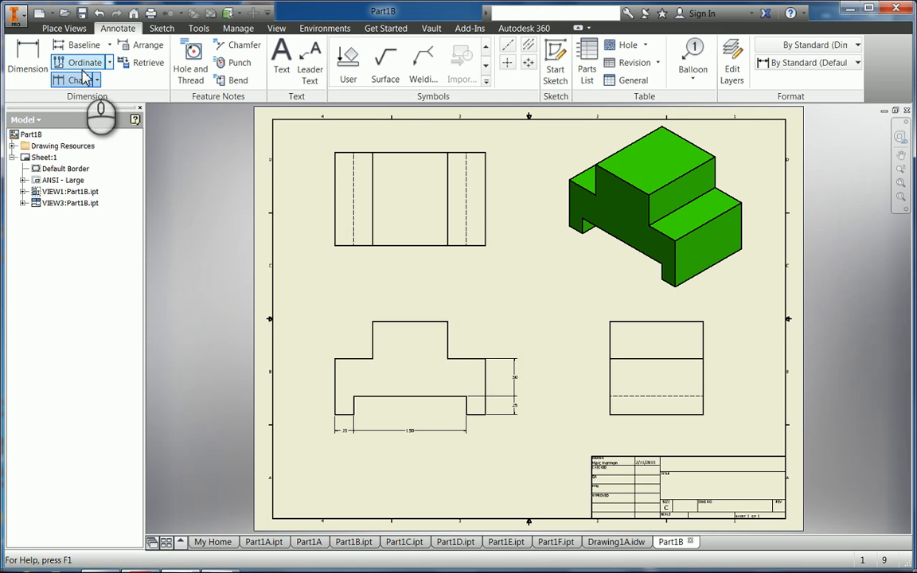
left_click(27, 53)
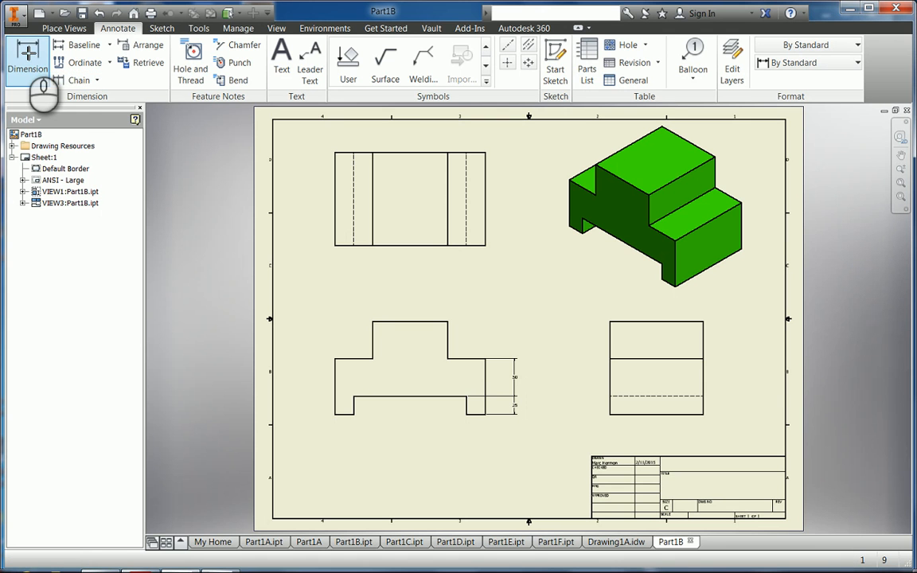
Add horizontal chain dimensions below the front view, from the left outer edge through the slot's left edge to its right edge.
left_click(77, 80)
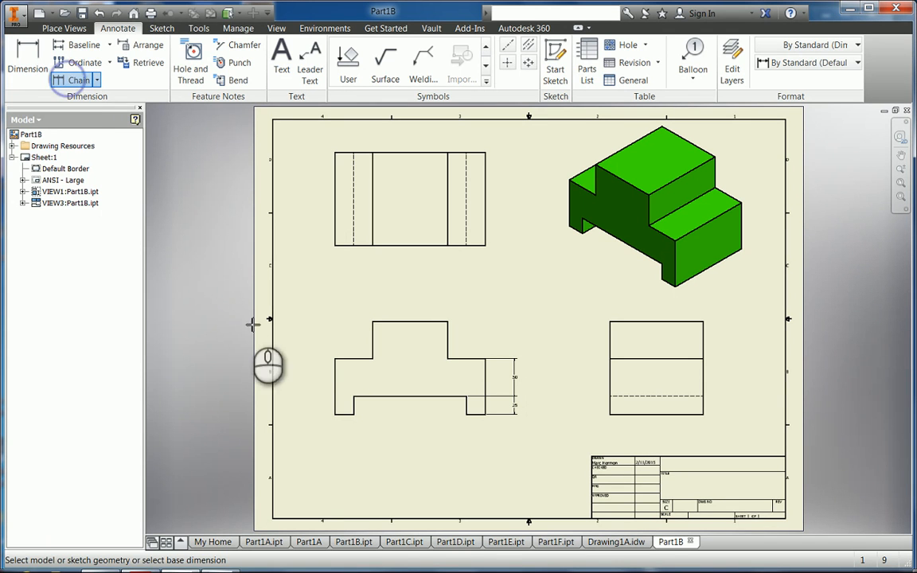
left_click(336, 409)
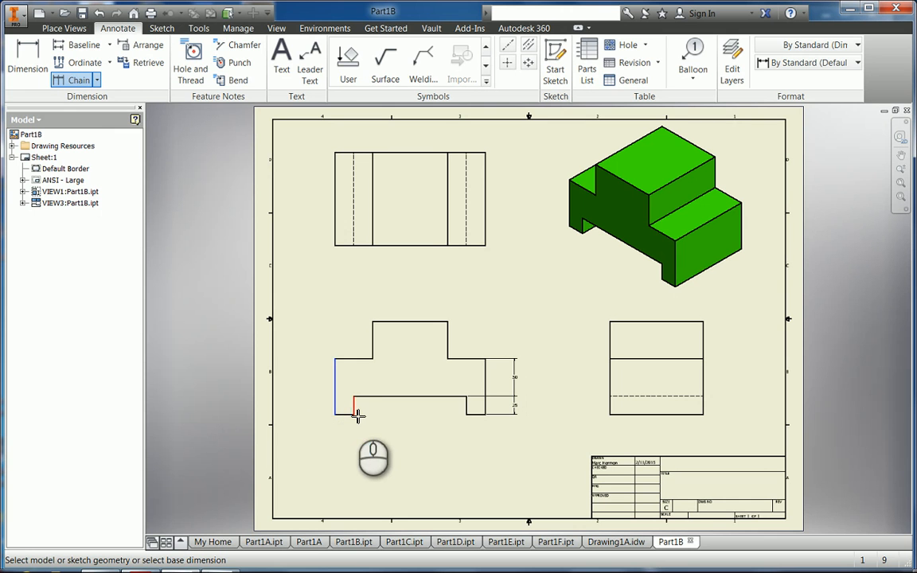
left_click(353, 406)
left_click(467, 409)
right_click(468, 409)
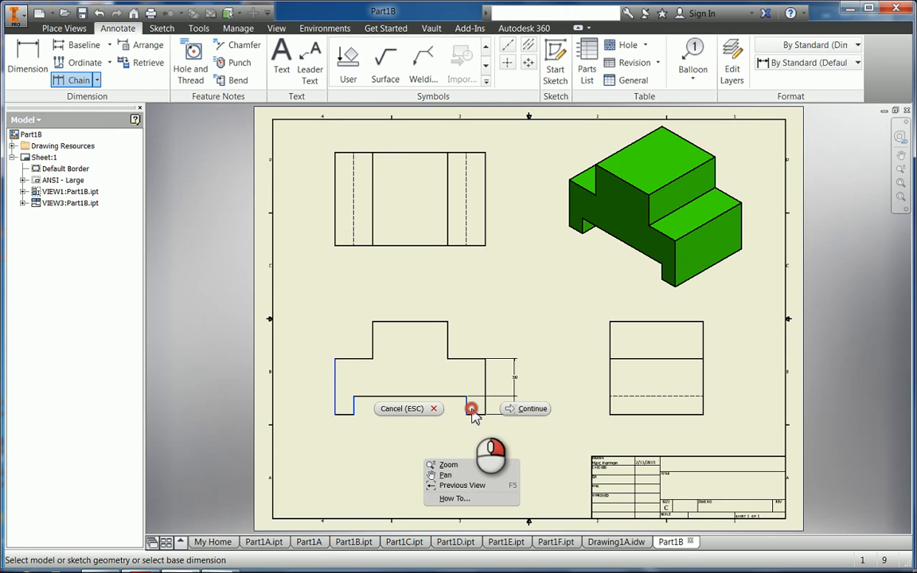
left_click(526, 409)
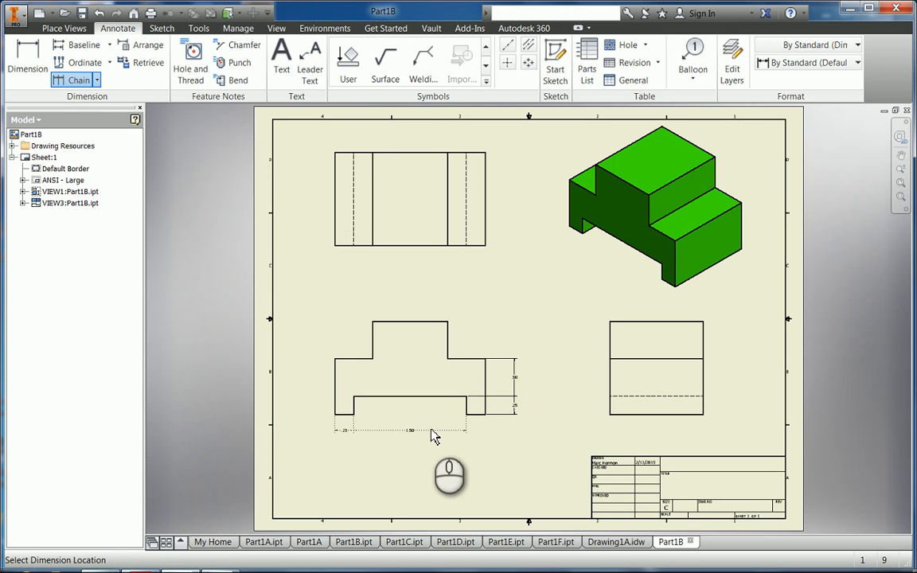
left_click(434, 437)
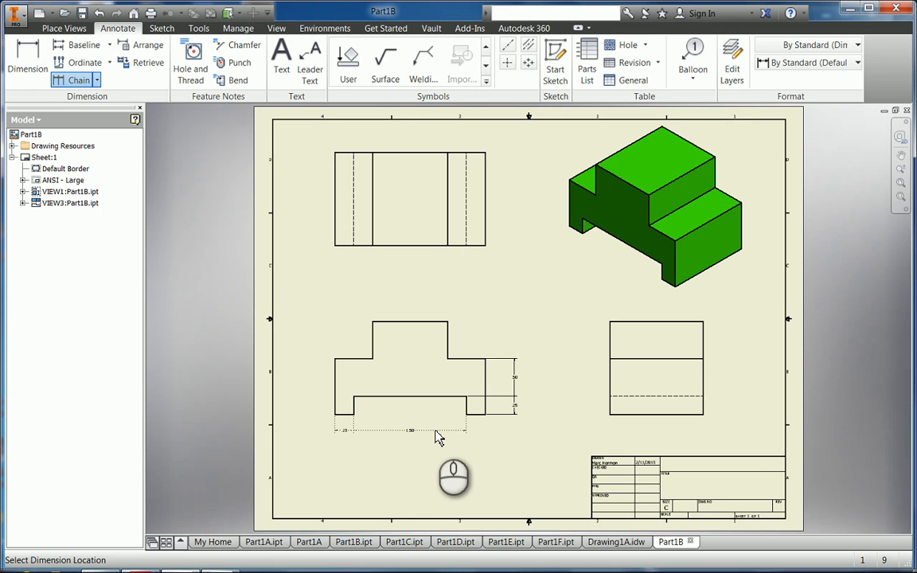
left_click(434, 433)
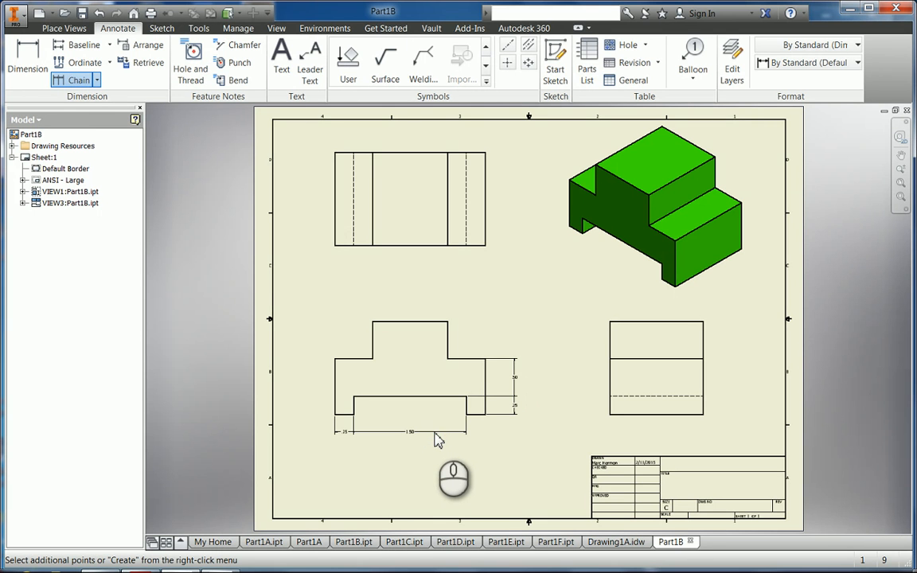
right_click(434, 438)
left_click(480, 434)
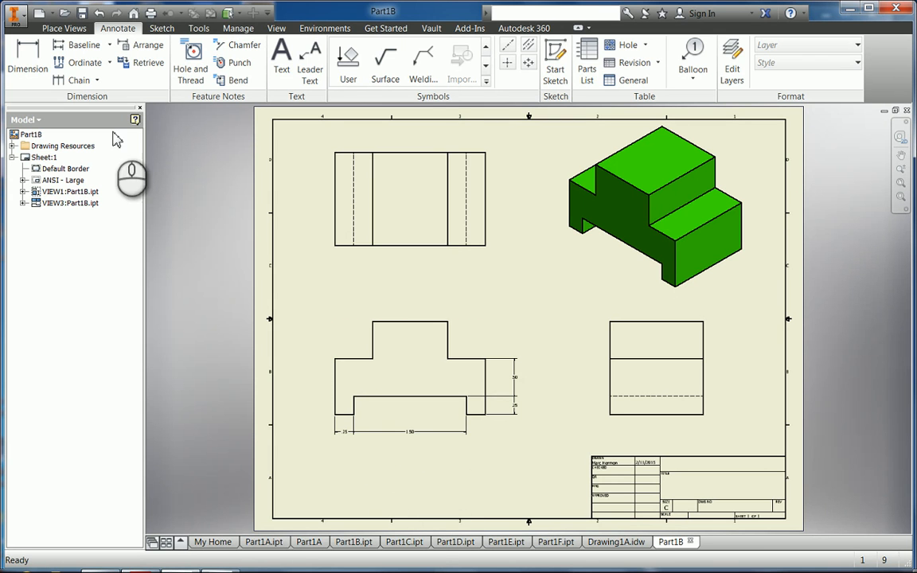
Dimension the front view's overall width between its outer vertical edges, placing it below the chain dimensions.
left_click(27, 54)
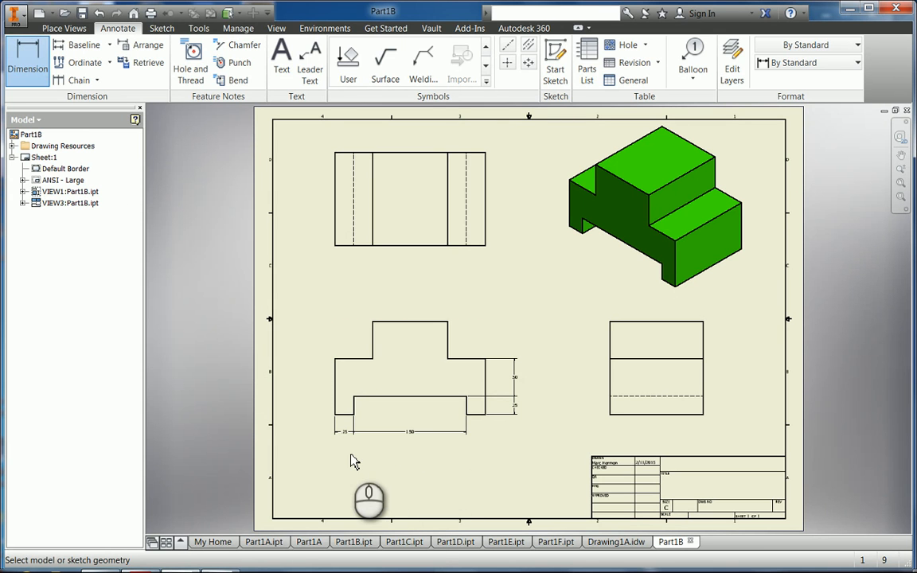
left_click(335, 404)
left_click(486, 409)
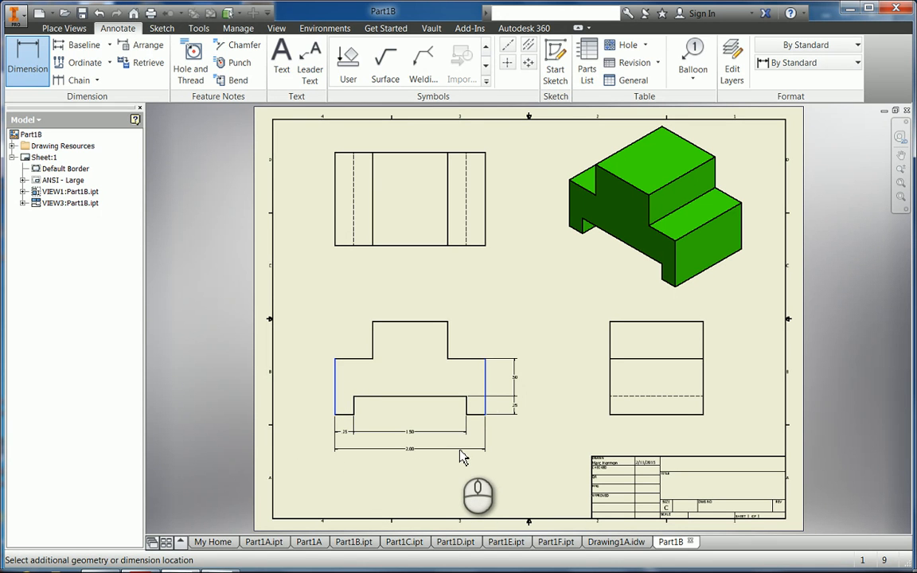
left_click(463, 454)
left_click(456, 352)
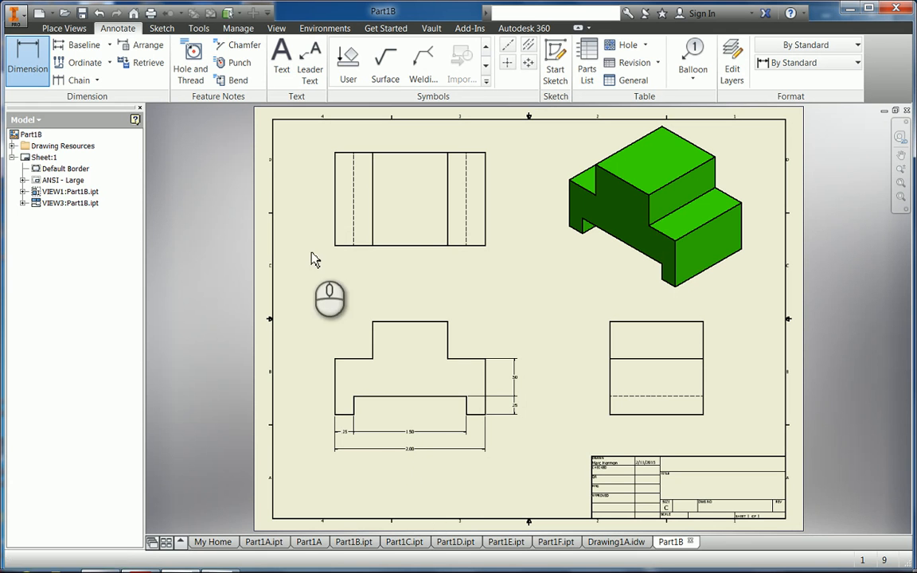
Add horizontal chain dimensions above the front view, from the left outer edge through both sides of the raised block.
left_click(79, 80)
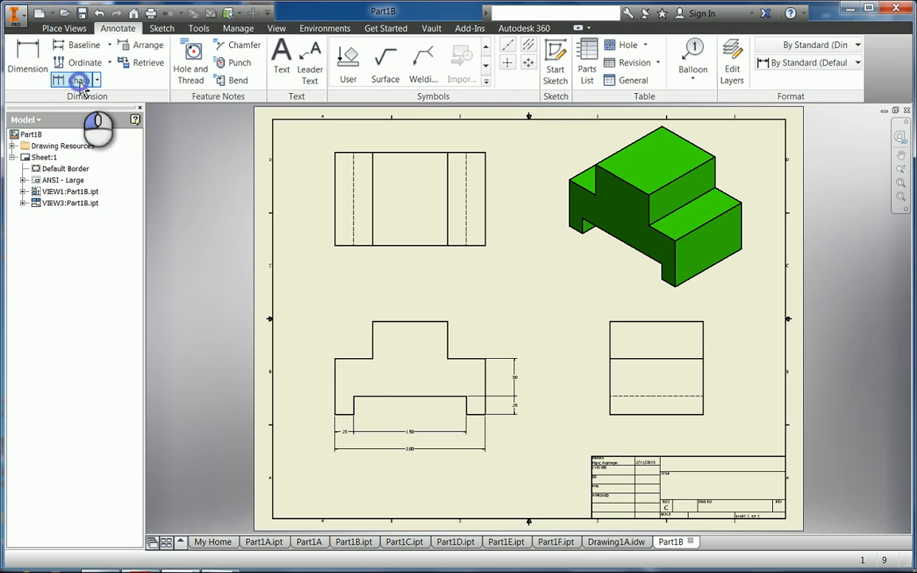
left_click(336, 375)
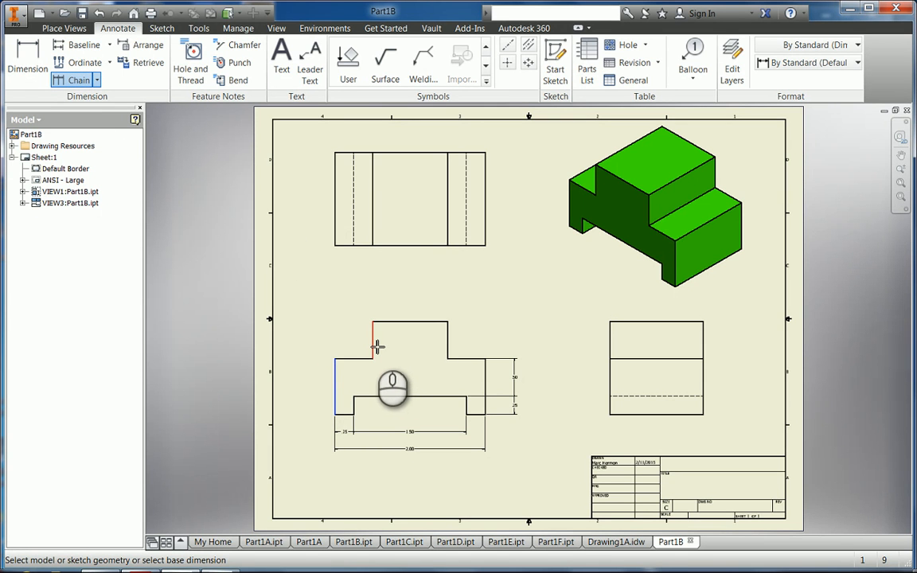
left_click(374, 346)
left_click(448, 344)
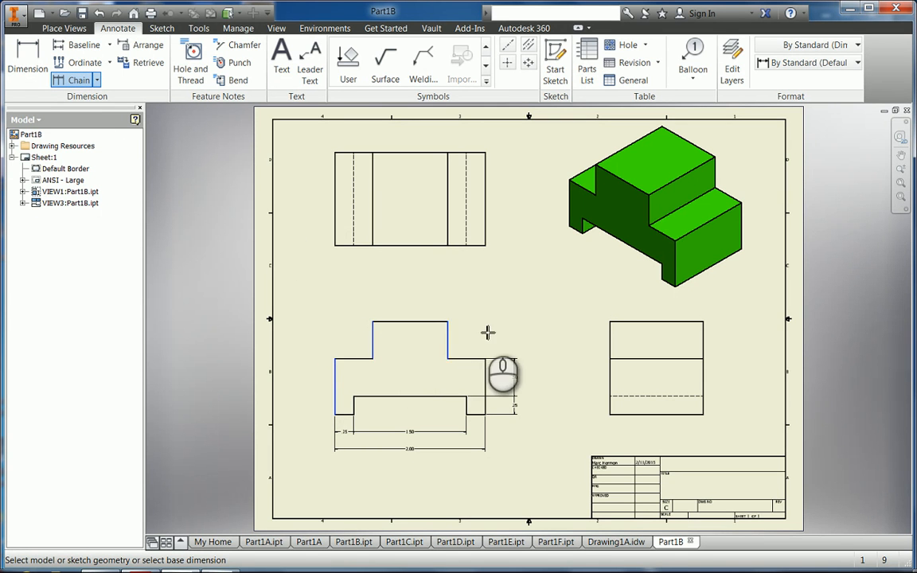
right_click(468, 332)
left_click(495, 324)
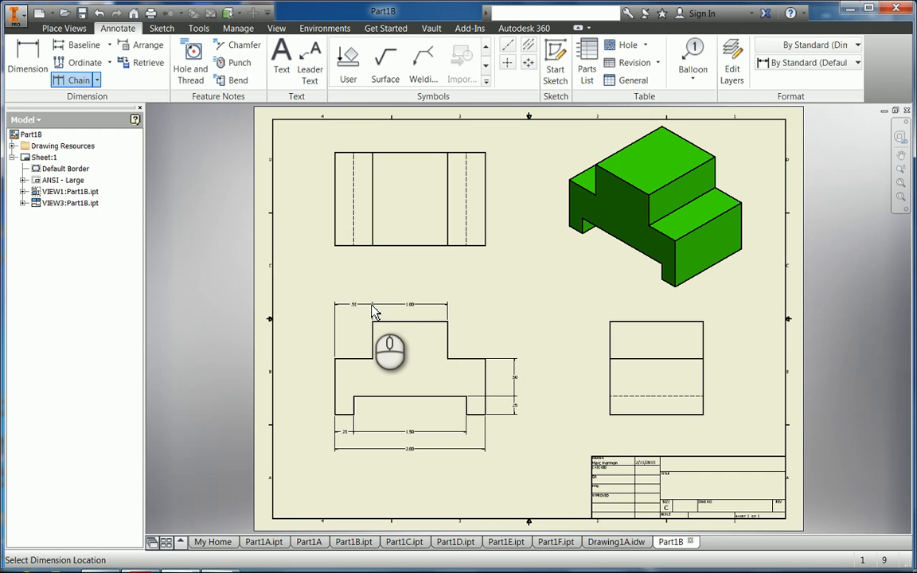
left_click(371, 305)
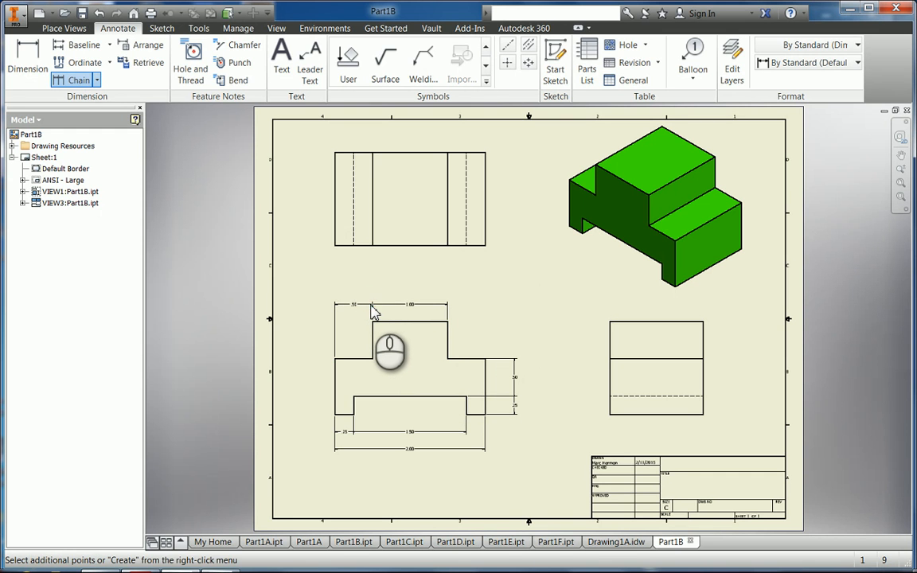
right_click(374, 308)
left_click(426, 304)
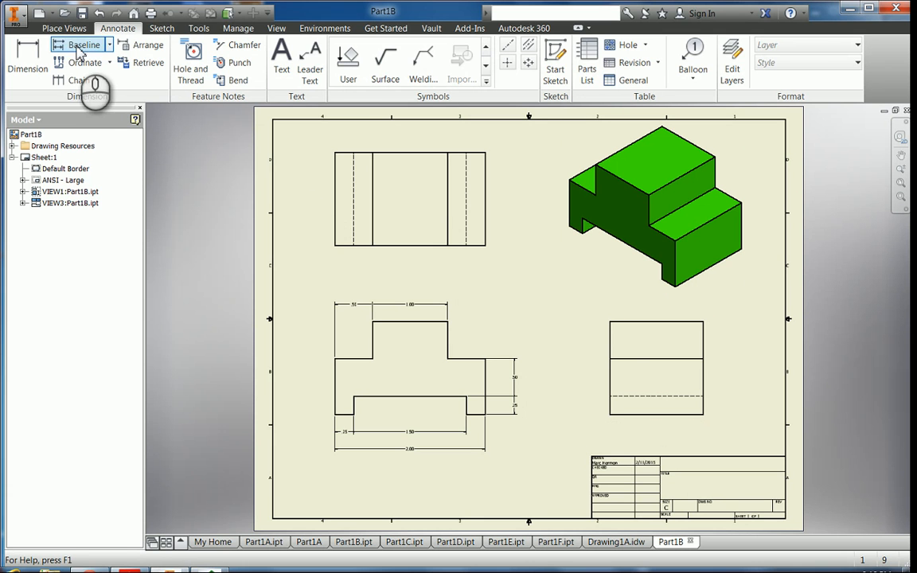
Dimension the part's depth above the right-side view, aligned with the front view's upper chain dimensions.
left_click(28, 58)
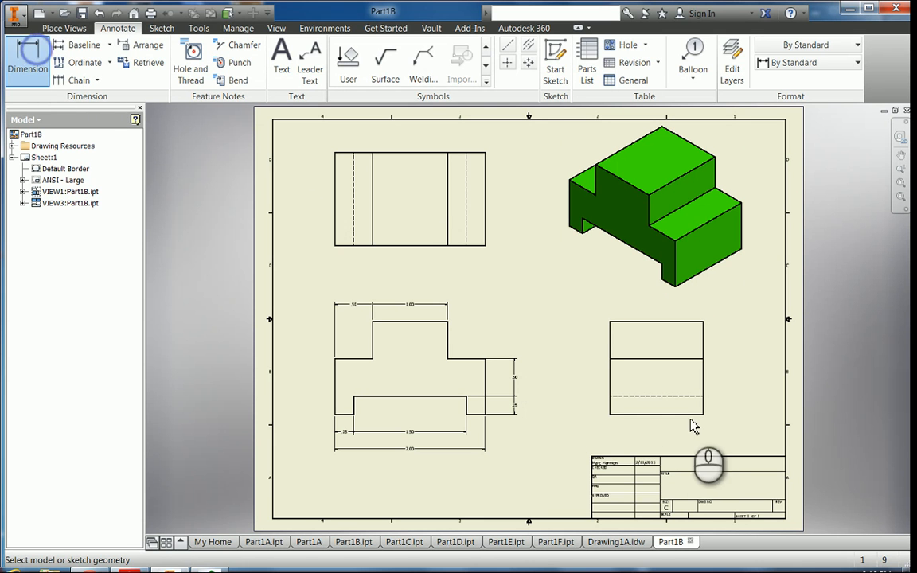
left_click(611, 334)
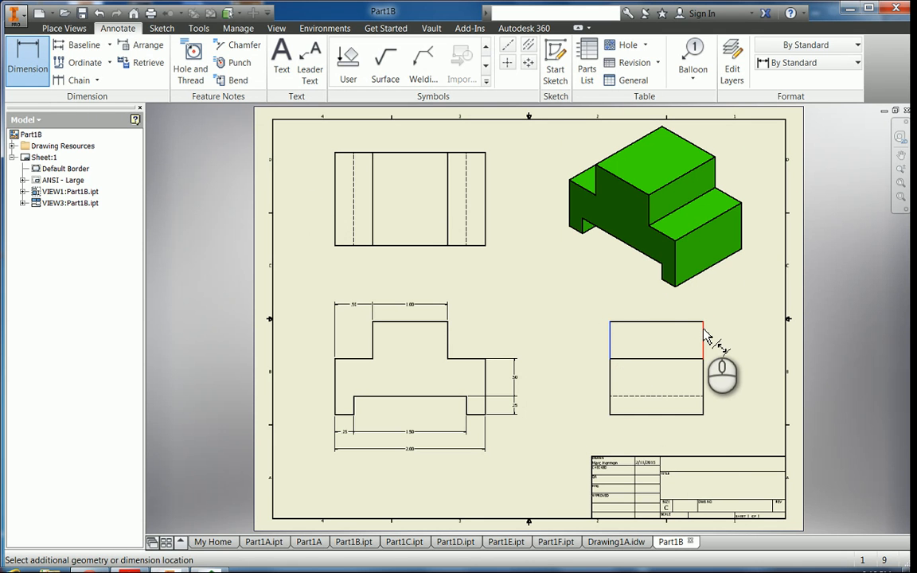
left_click(703, 333)
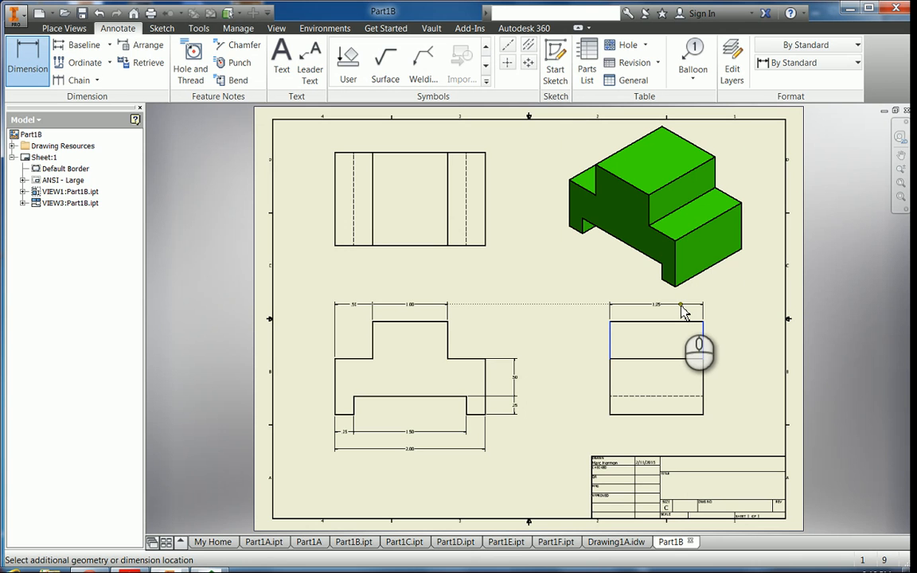
left_click(683, 312)
left_click(463, 351)
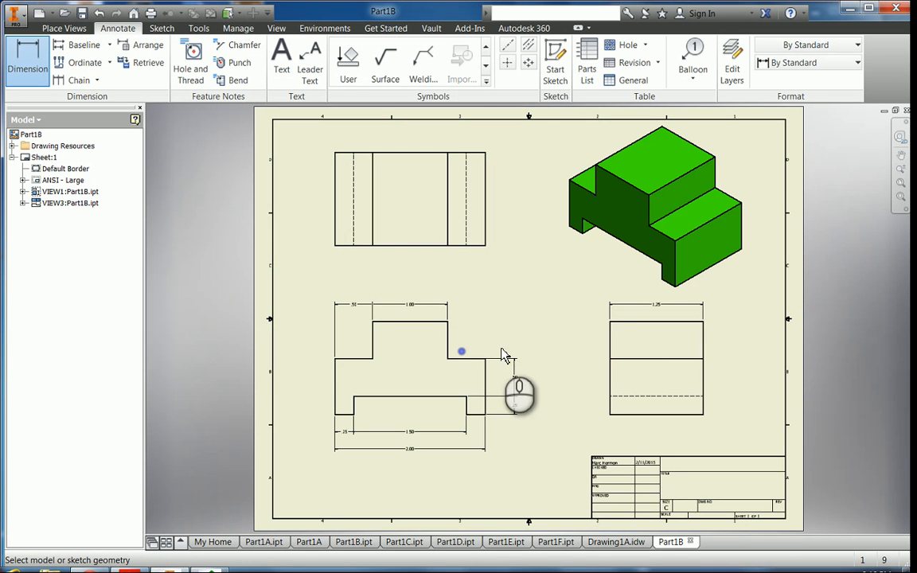
left_click(511, 355)
Dimension the overall height between the right-side view's top and bottom edges, placing it left of that view.
left_click(621, 323)
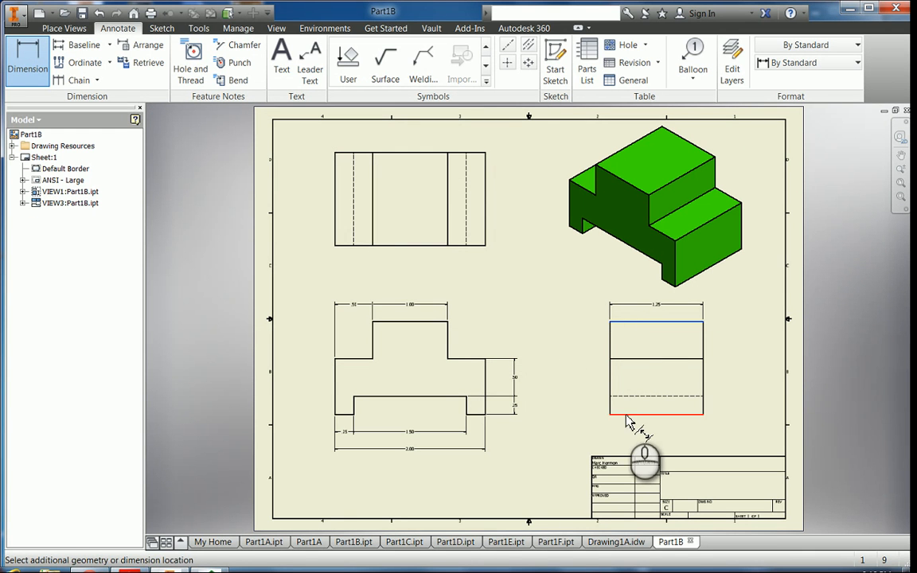
left_click(624, 413)
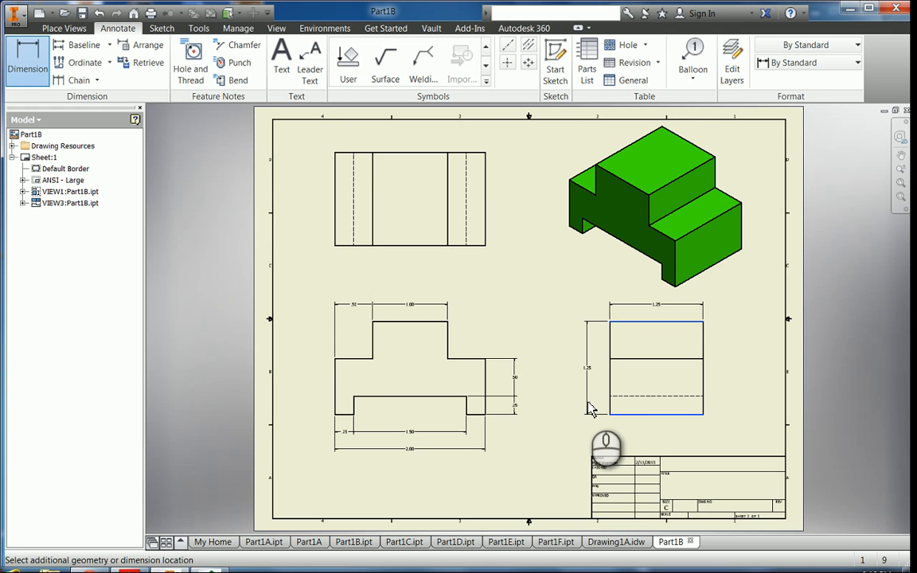
left_click(590, 408)
left_click(464, 349)
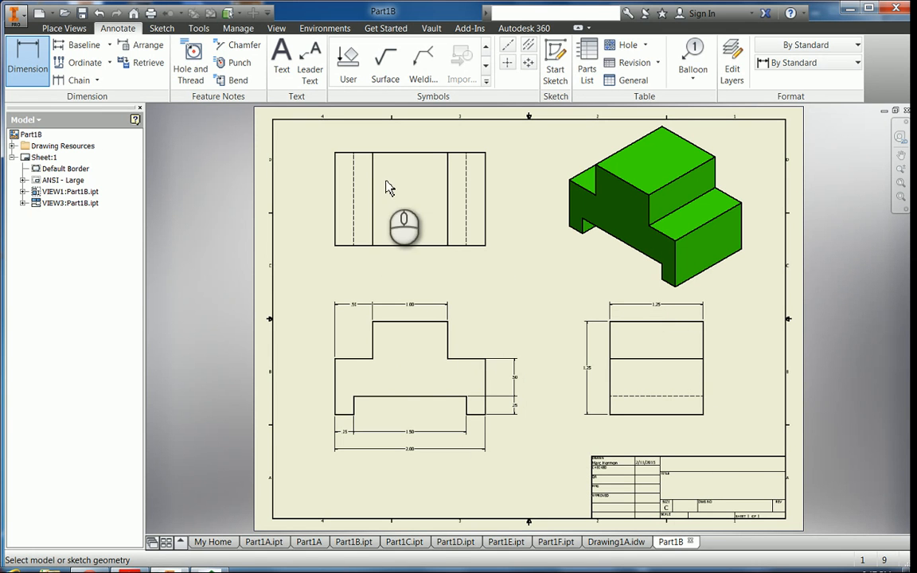
key("Escape")
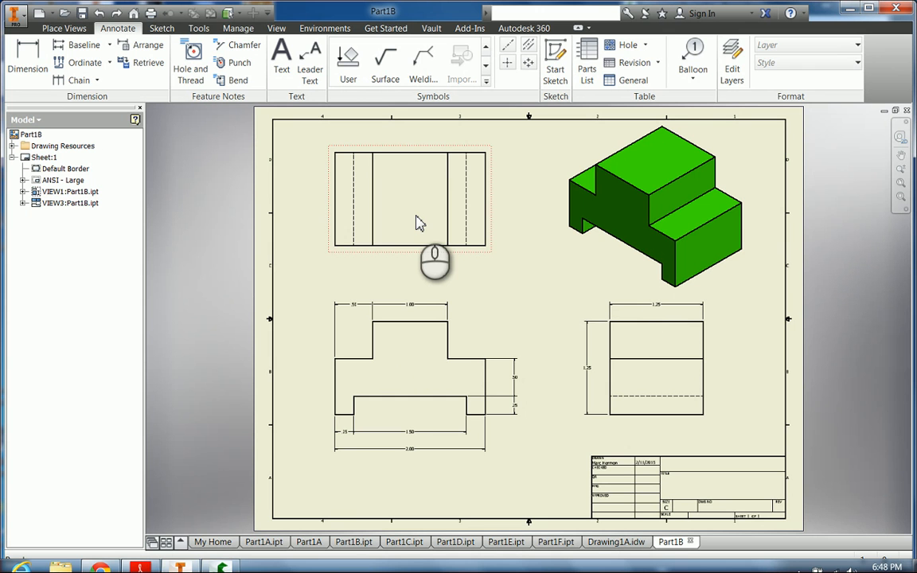
Delete the undimensioned top view from the sheet.
right_click(415, 220)
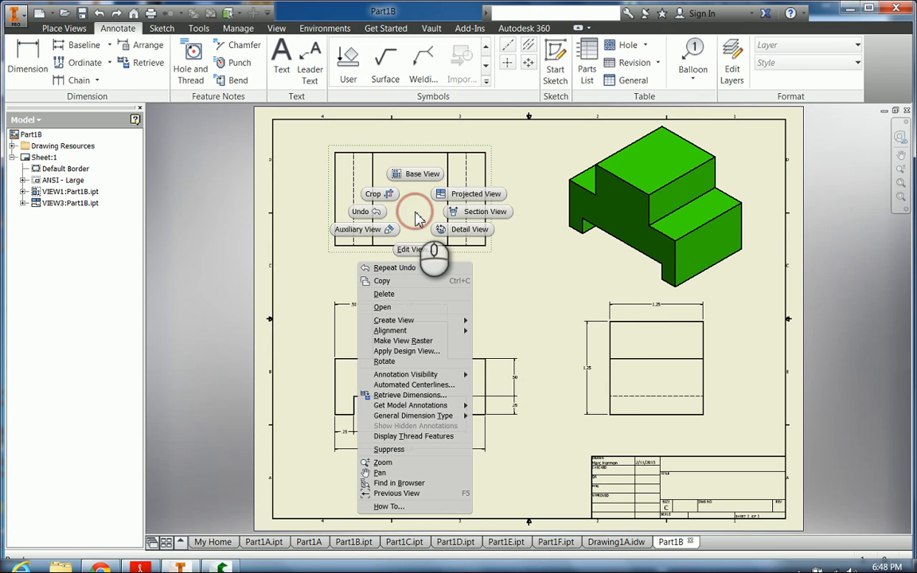
left_click(386, 300)
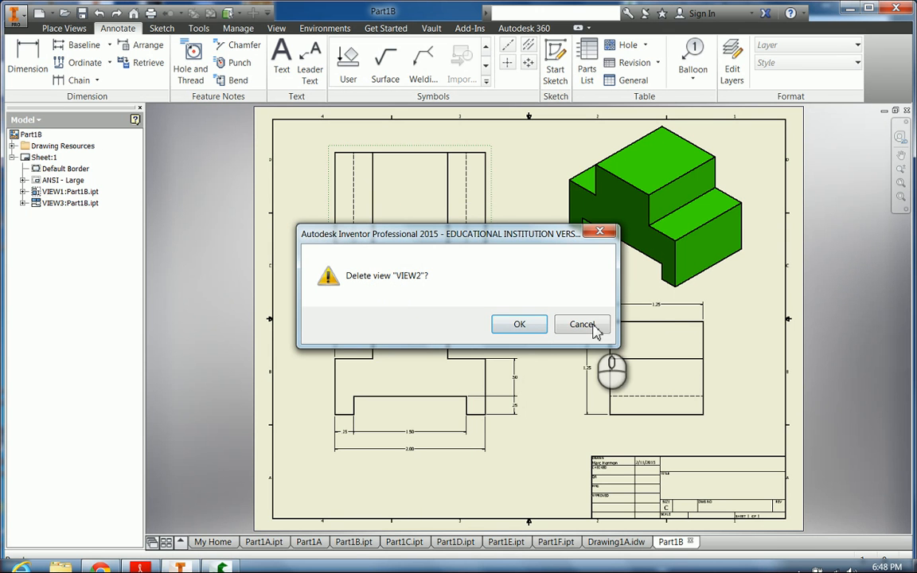
left_click(515, 321)
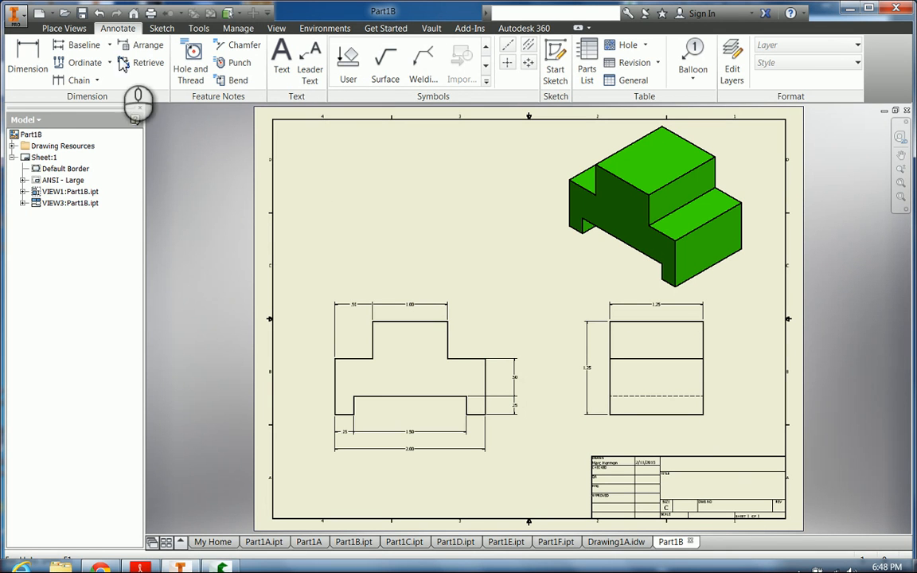
Add the drafter's full name as 0.240 in text in the title block's title field.
left_click(282, 68)
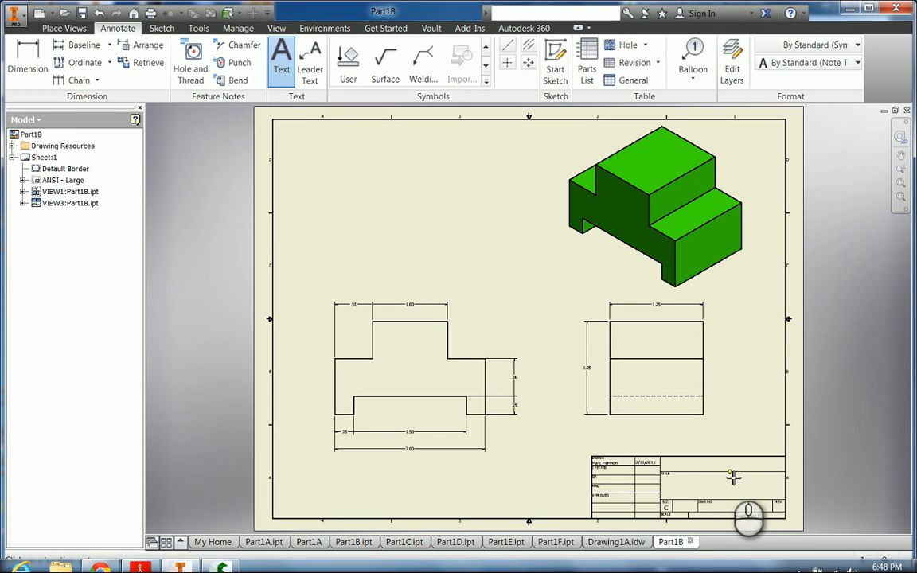
left_click_drag(684, 486, 766, 501)
left_click(476, 237)
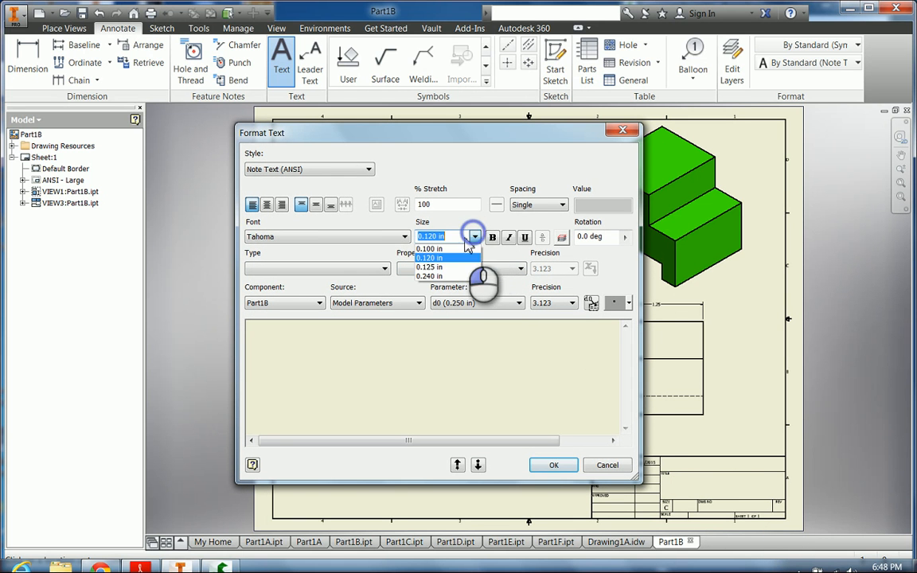
left_click(430, 276)
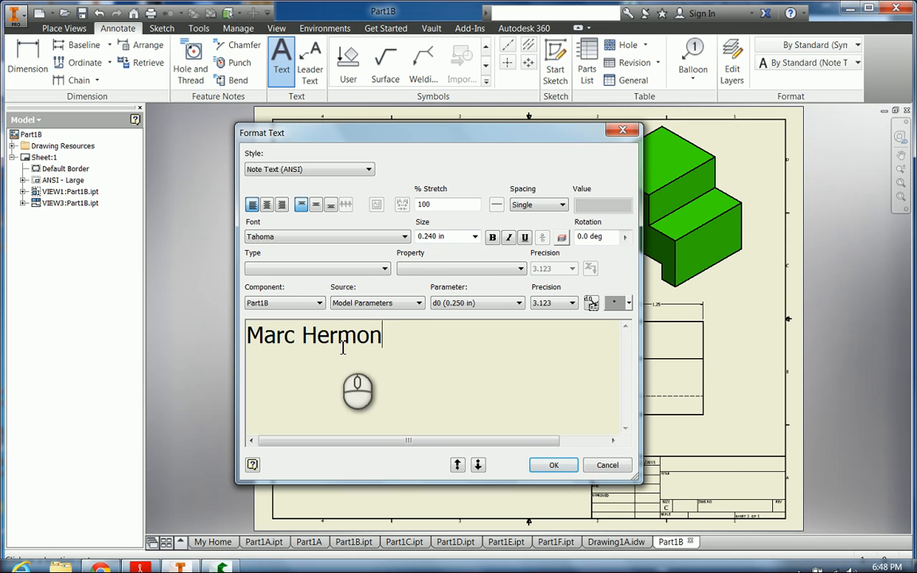
left_click(553, 465)
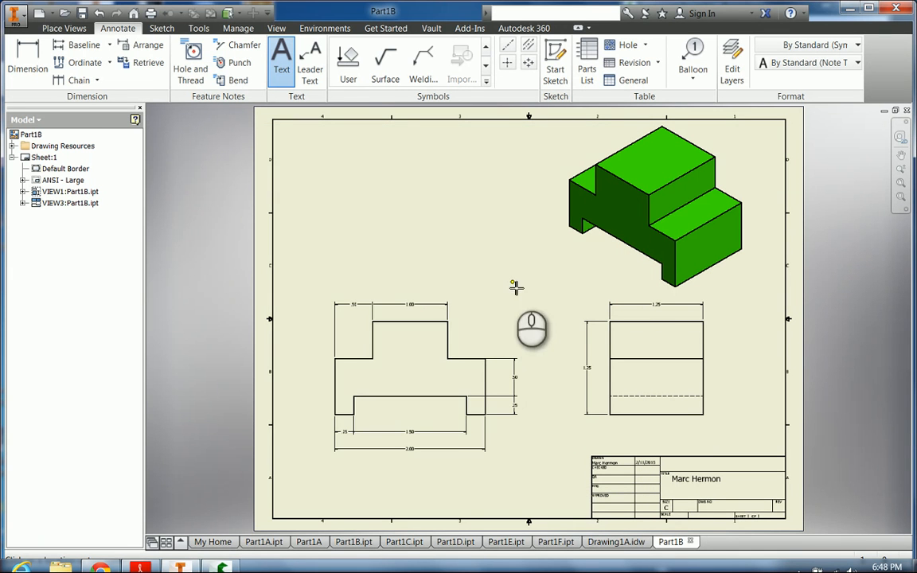